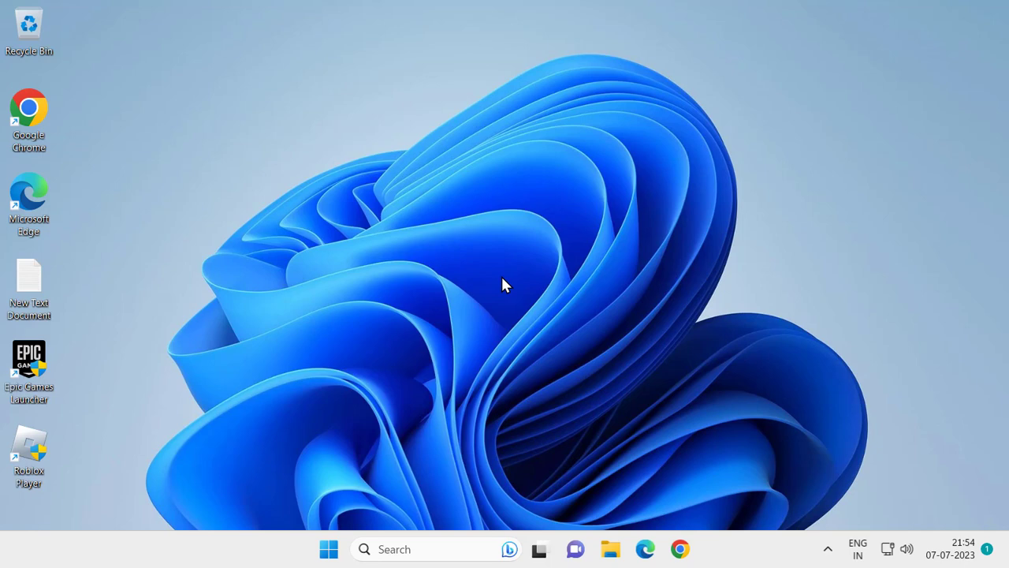
Search Windows for "edit group policy", open the Local Group Policy Editor maximized and widen its policy tree
{"action": "left_click", "coordinate": [449, 539]}
{"action": "type", "text": "ed"}
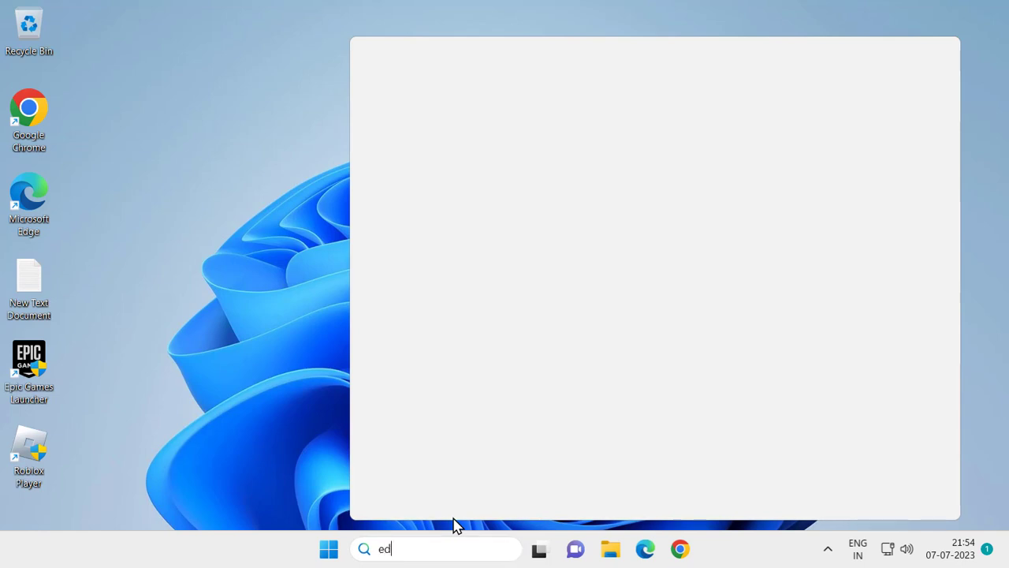
{"action": "type", "text": "it"}
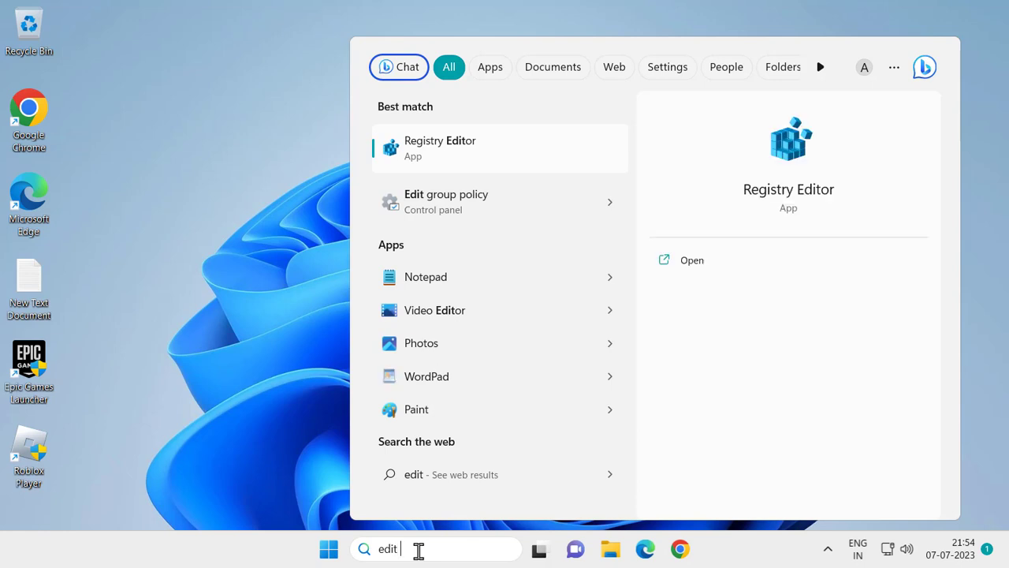
{"action": "type", "text": " grou"}
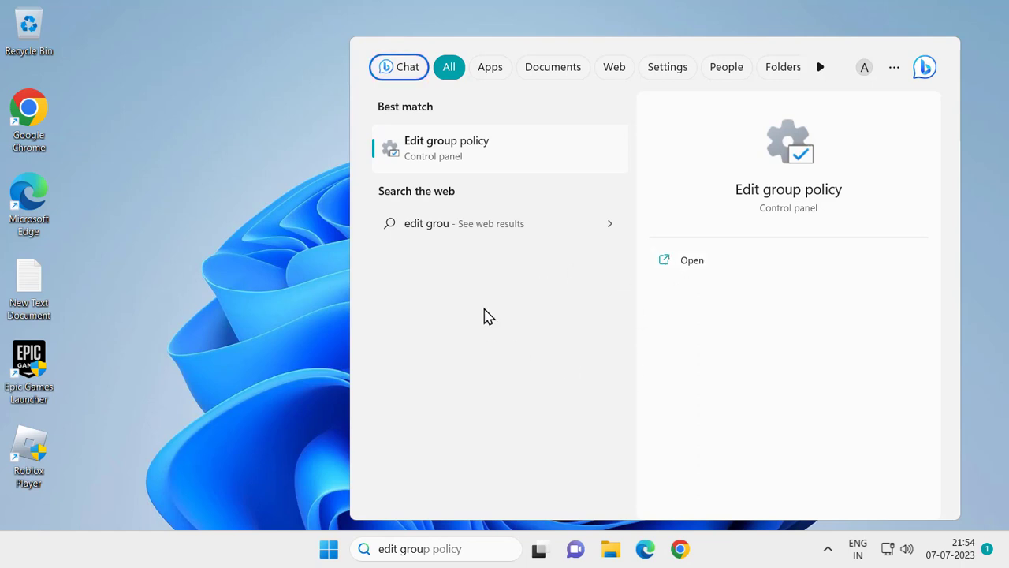
{"action": "left_click", "coordinate": [480, 150]}
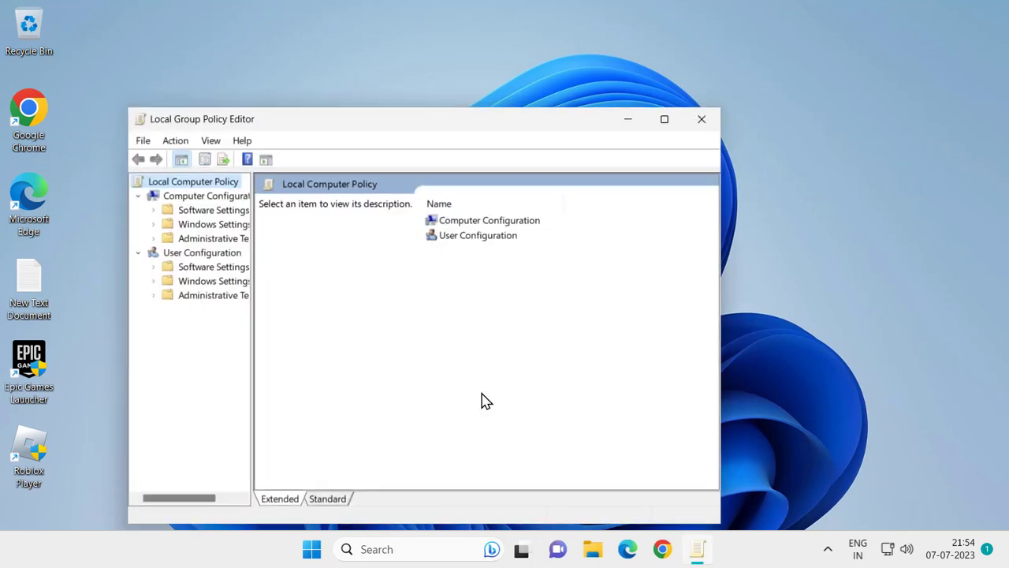
{"action": "left_click", "coordinate": [664, 120]}
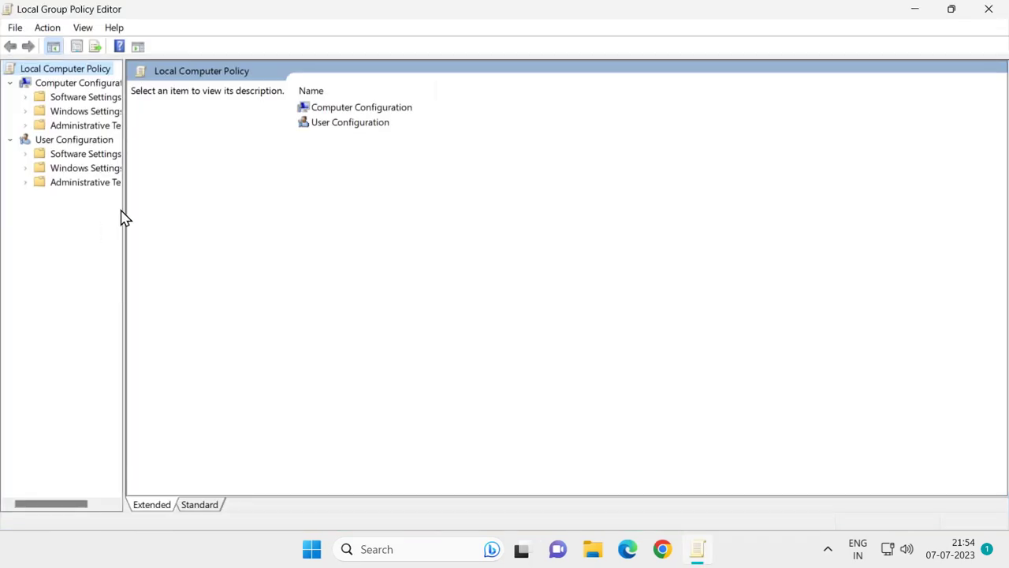
{"action": "left_click_drag", "start_coordinate": [123, 214], "coordinate": [200, 213]}
Open the Removable Storage Access policies under Computer Configuration, Administrative Templates, System
{"action": "left_click", "coordinate": [63, 83]}
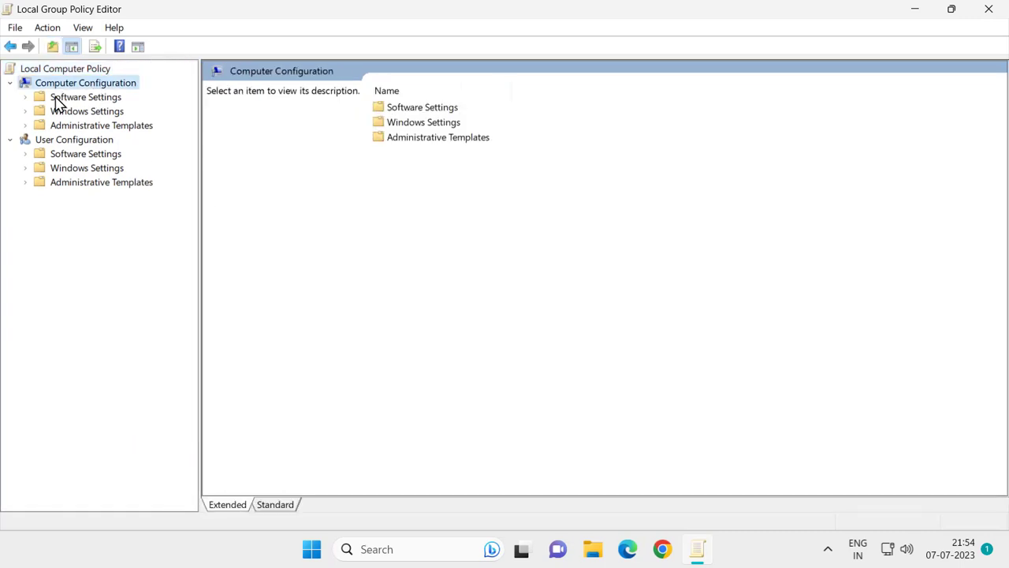
{"action": "left_click", "coordinate": [64, 127]}
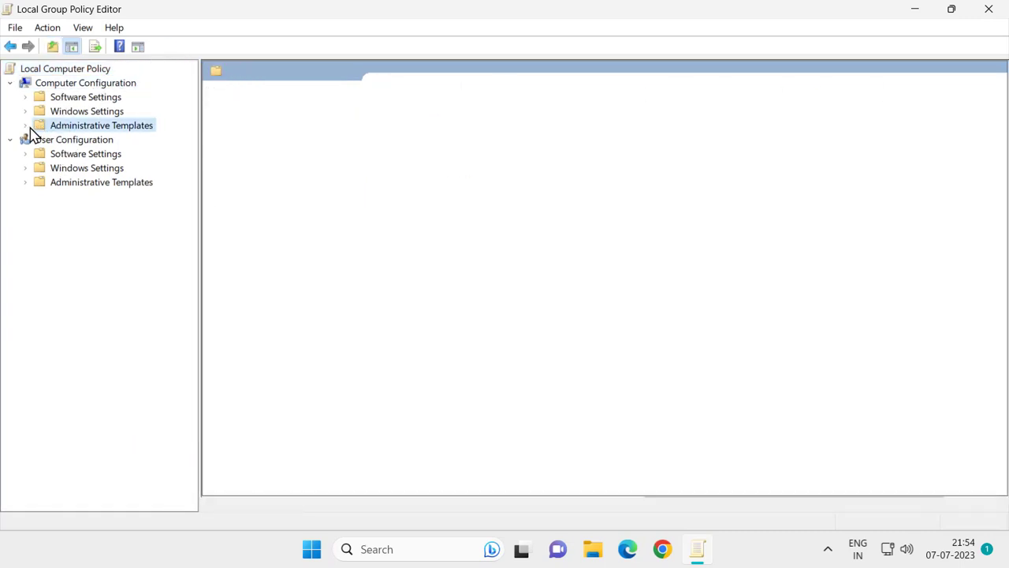
{"action": "left_click", "coordinate": [25, 126]}
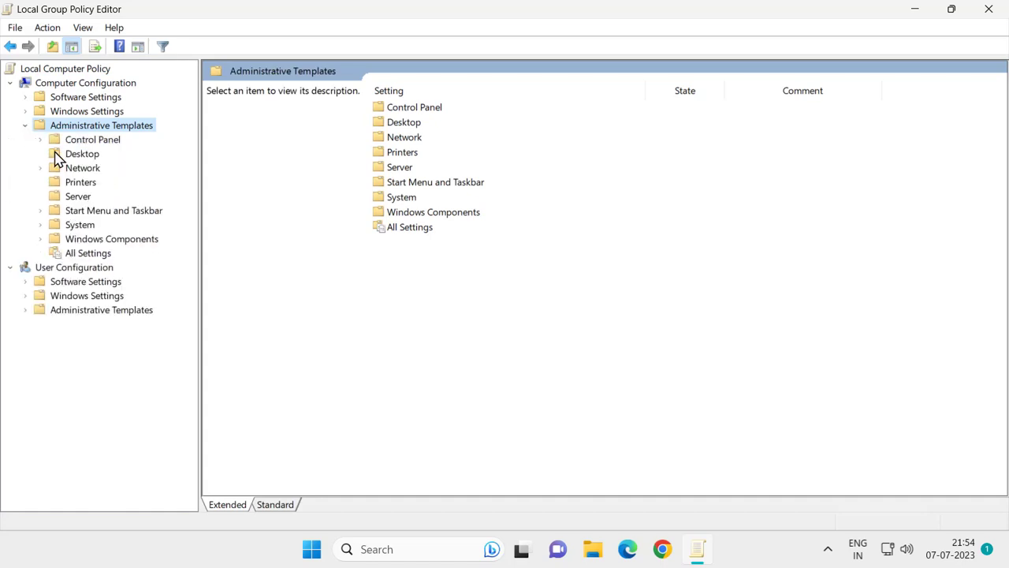
{"action": "left_click", "coordinate": [77, 226]}
{"action": "left_click", "coordinate": [41, 226]}
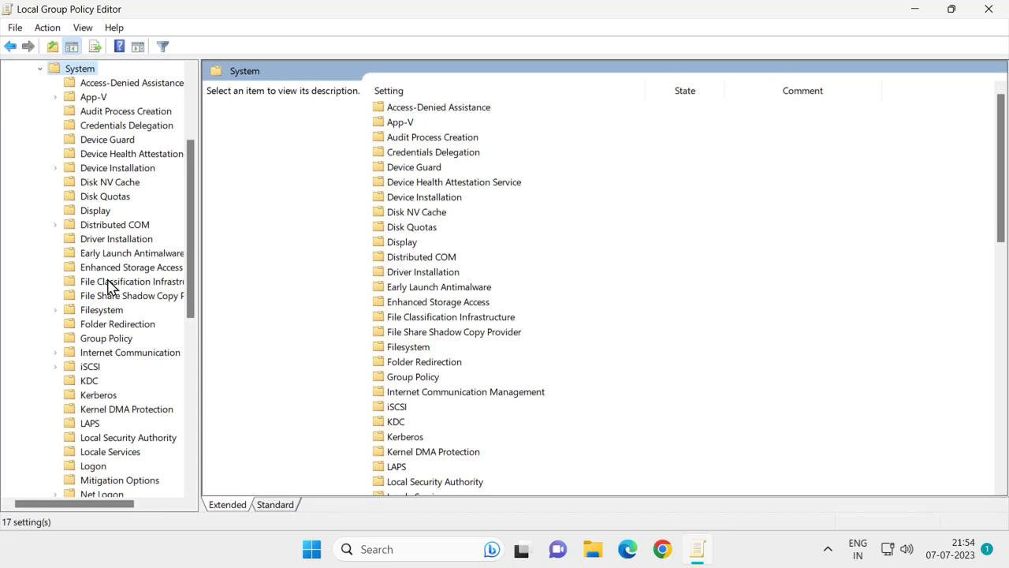
{"action": "scroll", "coordinate": [128, 332], "scroll_direction": "down", "scroll_amount": 5}
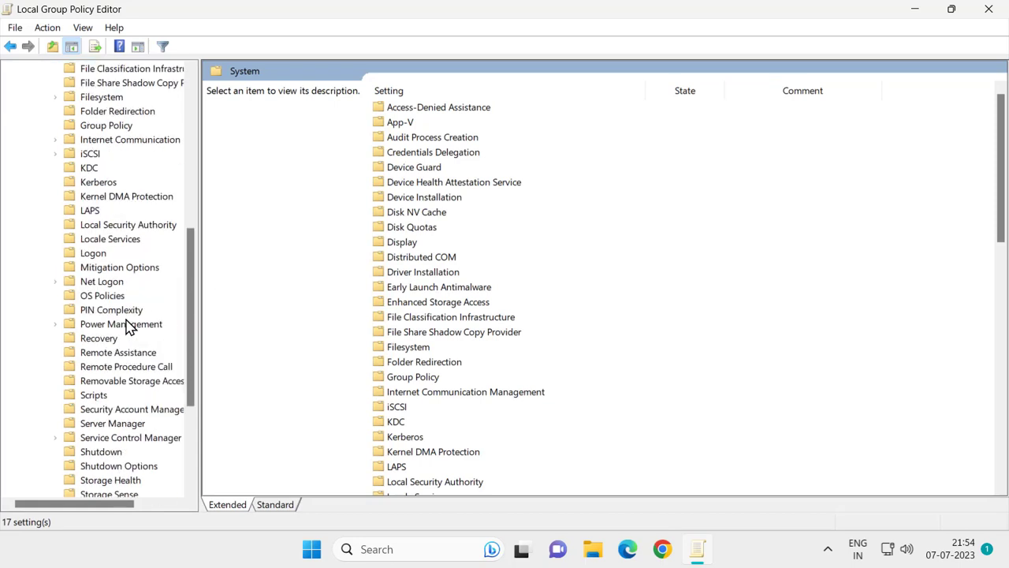
{"action": "left_click", "coordinate": [130, 387]}
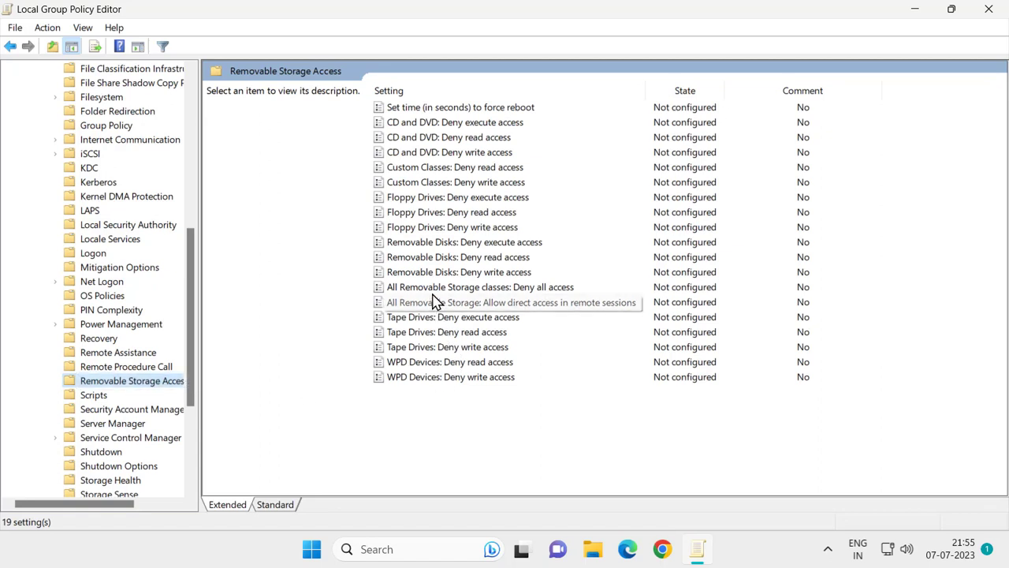
Set the "All Removable Storage classes: Deny all access" policy to Not Configured and apply it
{"action": "left_click", "coordinate": [498, 290]}
{"action": "double_click", "coordinate": [498, 290]}
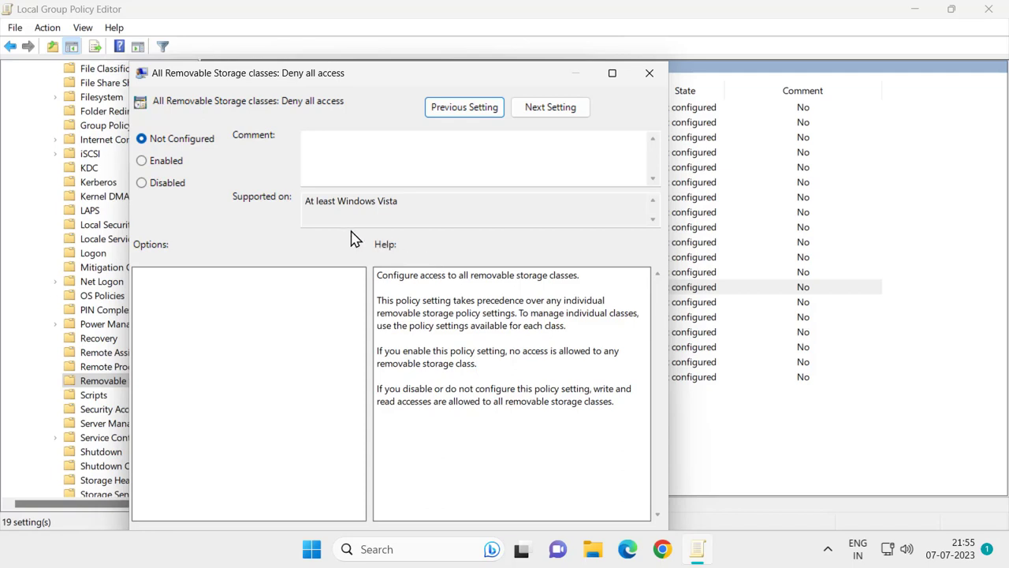
{"action": "left_click_drag", "start_coordinate": [330, 79], "coordinate": [325, 39]}
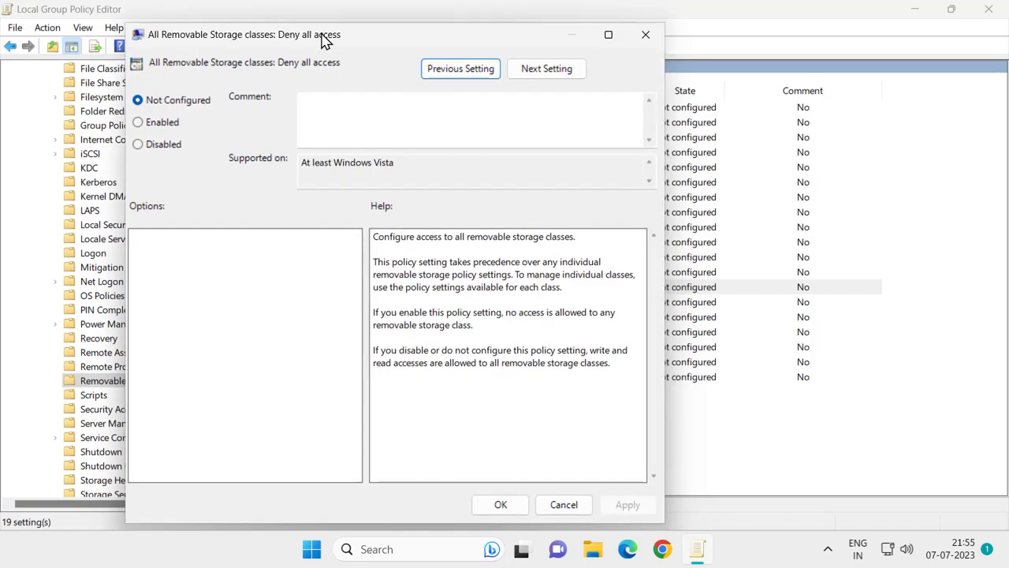
{"action": "left_click", "coordinate": [138, 122]}
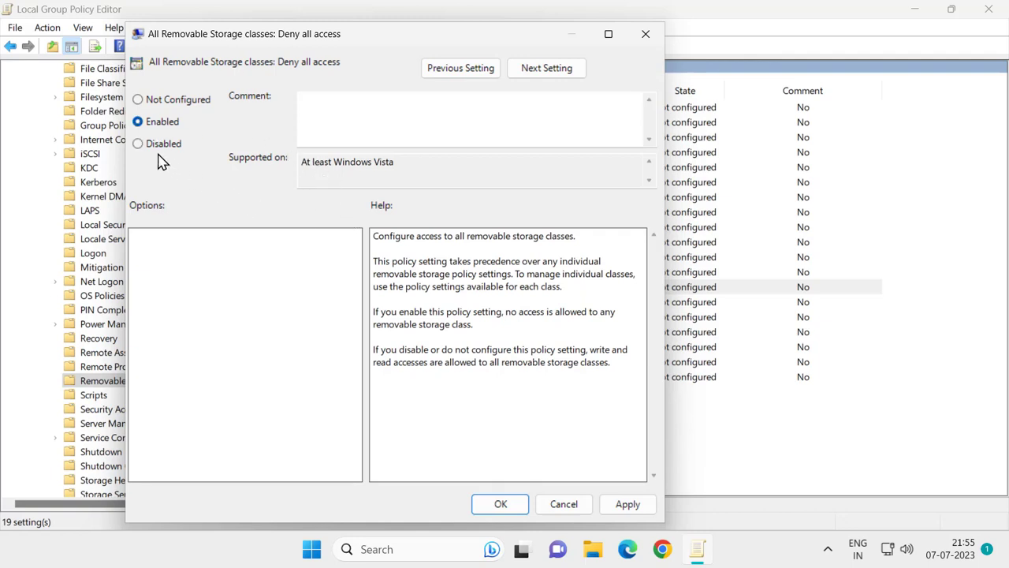
{"action": "left_click", "coordinate": [138, 100]}
{"action": "left_click", "coordinate": [636, 506]}
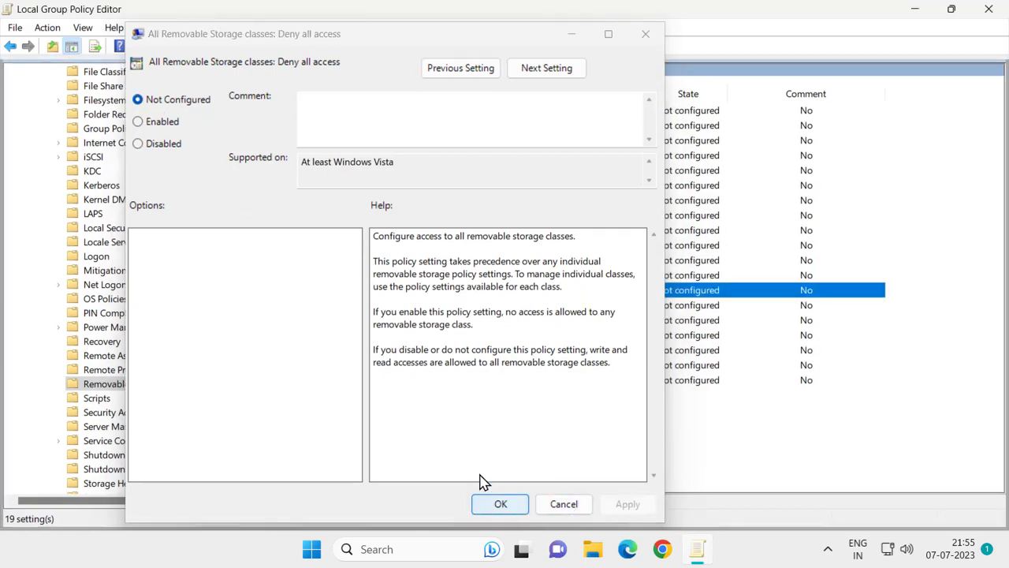
{"action": "key", "text": "Return"}
Collapse the System and Administrative Templates folders and close the Local Group Policy Editor
{"action": "scroll", "coordinate": [158, 328], "scroll_direction": "up", "scroll_amount": 9}
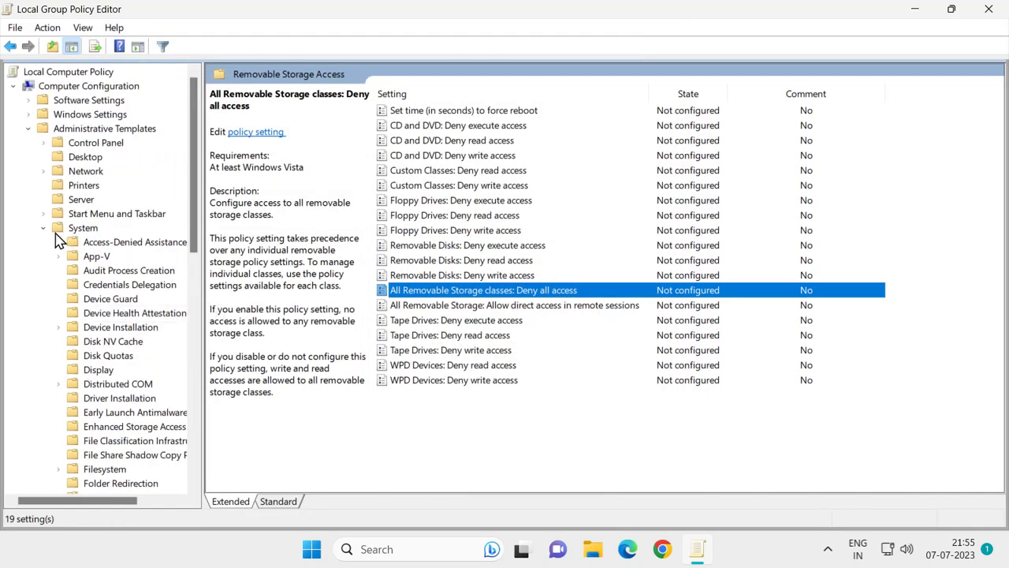
{"action": "left_click", "coordinate": [43, 228]}
{"action": "left_click", "coordinate": [28, 128]}
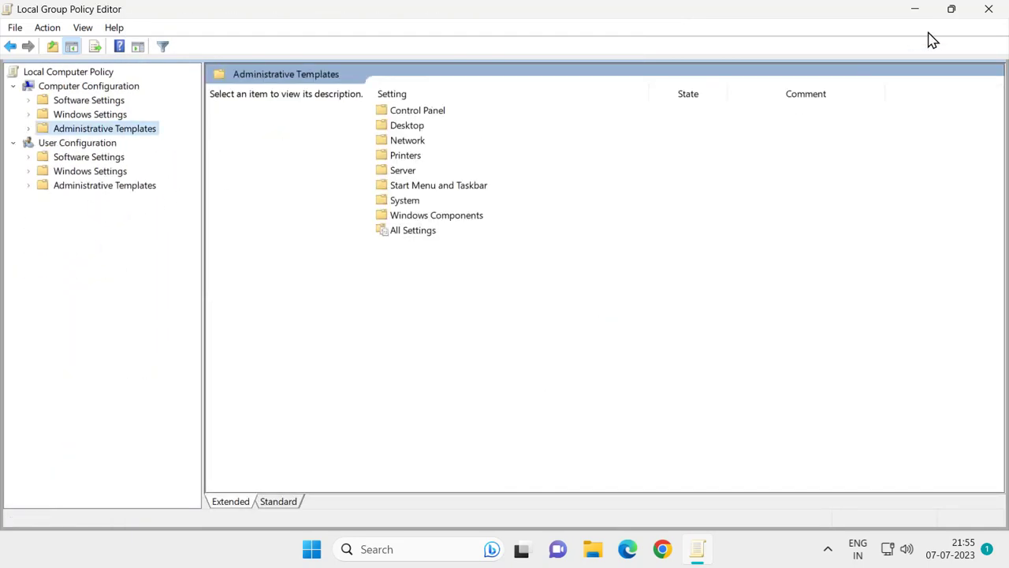
{"action": "left_click", "coordinate": [988, 8]}
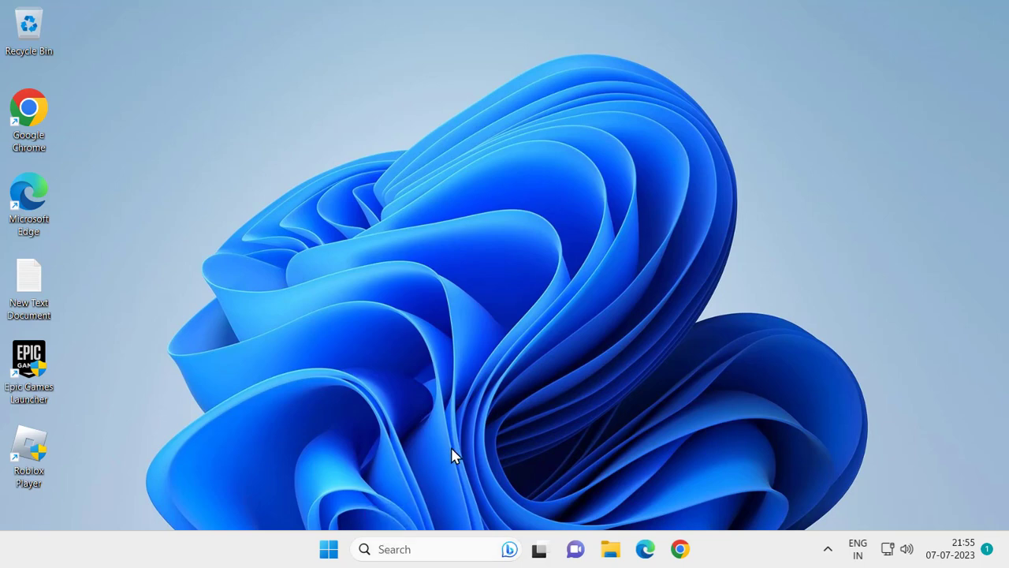
Search Windows for "regi", launch Registry Editor and allow it to make changes to the device
{"action": "left_click", "coordinate": [426, 550]}
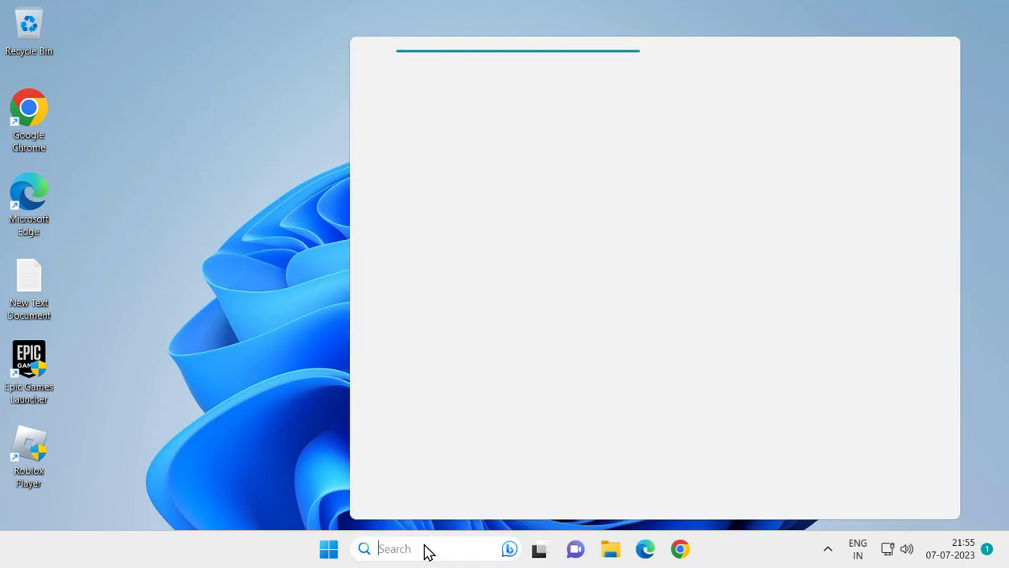
{"action": "type", "text": "r"}
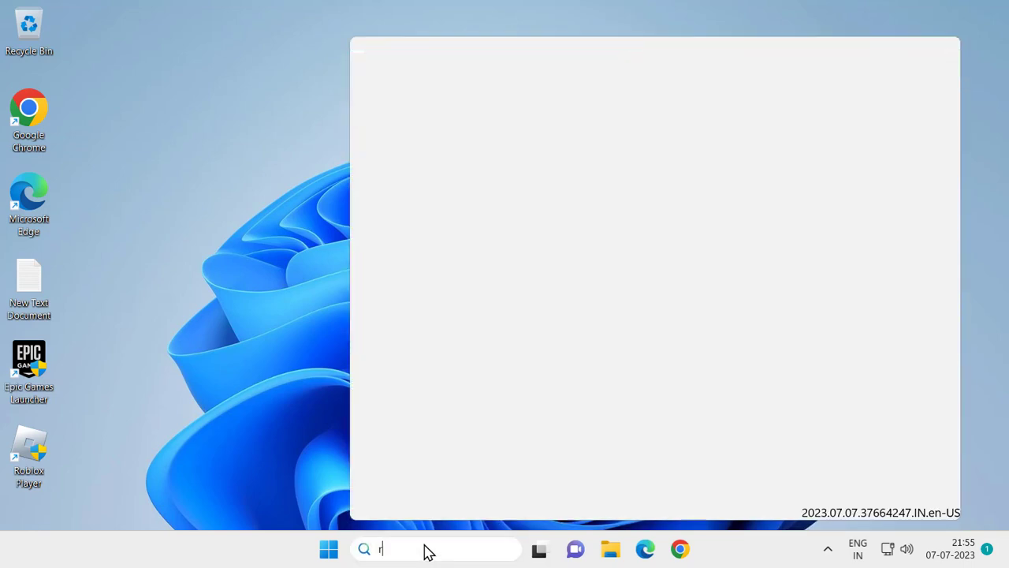
{"action": "type", "text": "egi"}
{"action": "key", "text": "BackSpace"}
{"action": "key", "text": "BackSpace"}
{"action": "key", "text": "BackSpace"}
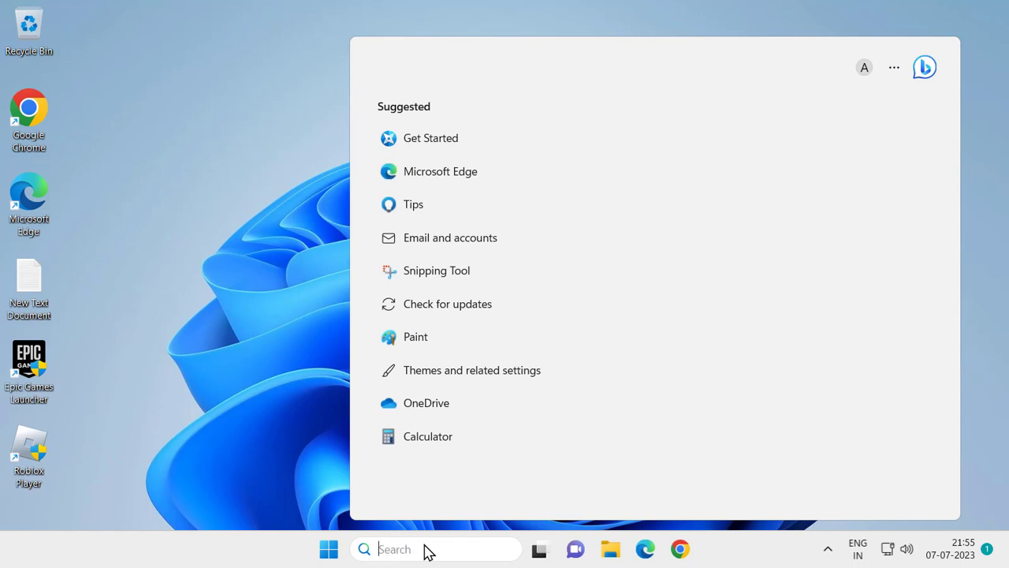
{"action": "type", "text": "regi"}
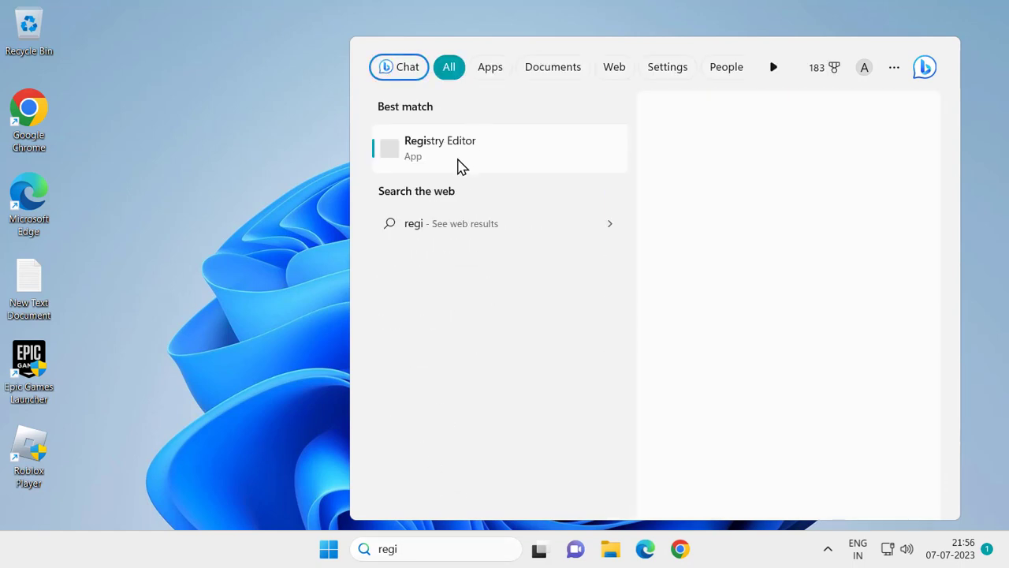
{"action": "left_click", "coordinate": [460, 165]}
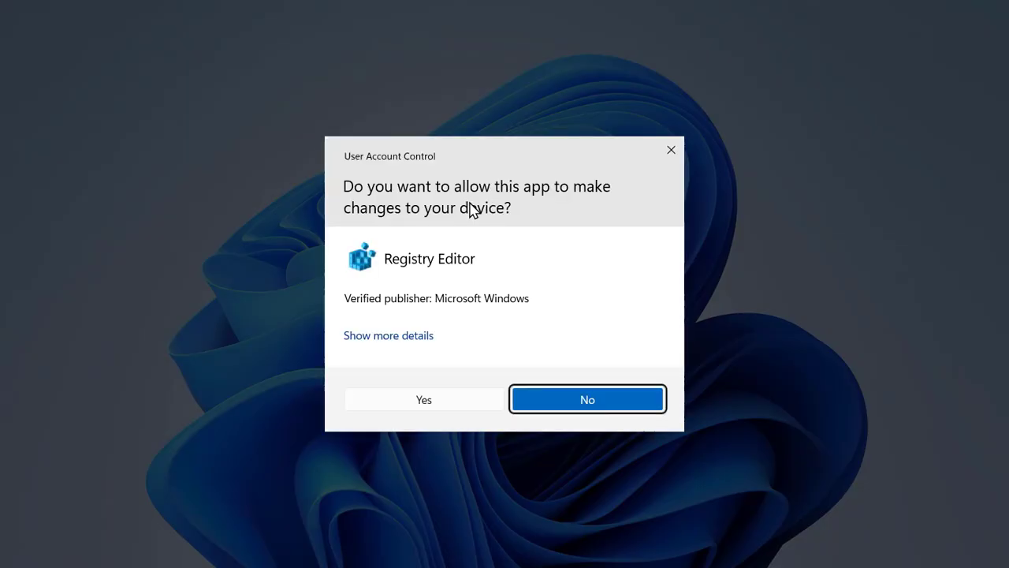
{"action": "left_click", "coordinate": [446, 410]}
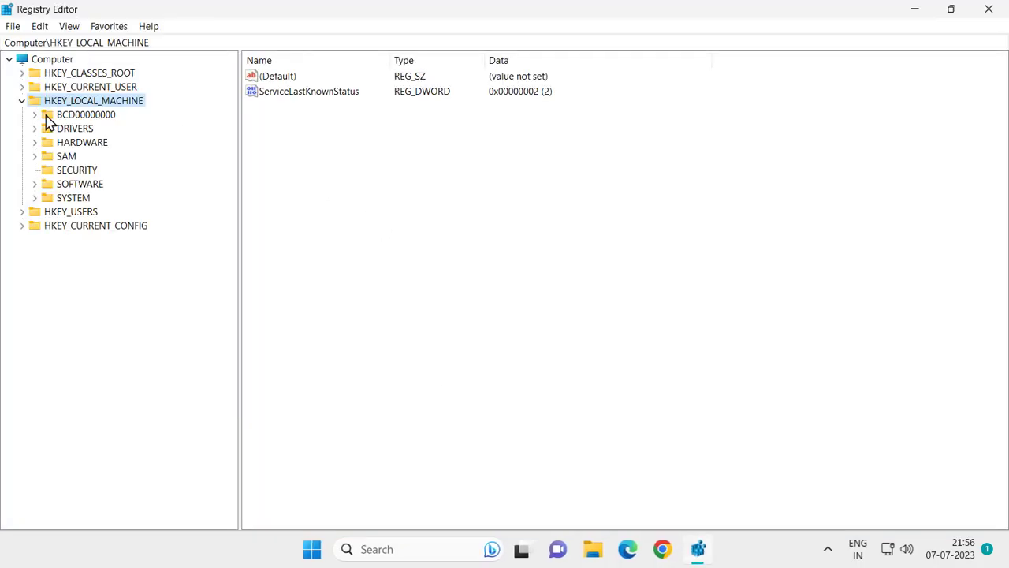
Expand the registry tree to HKEY_LOCAL_MACHINE\SYSTEM\CurrentControlSet\Services
{"action": "left_click", "coordinate": [22, 101]}
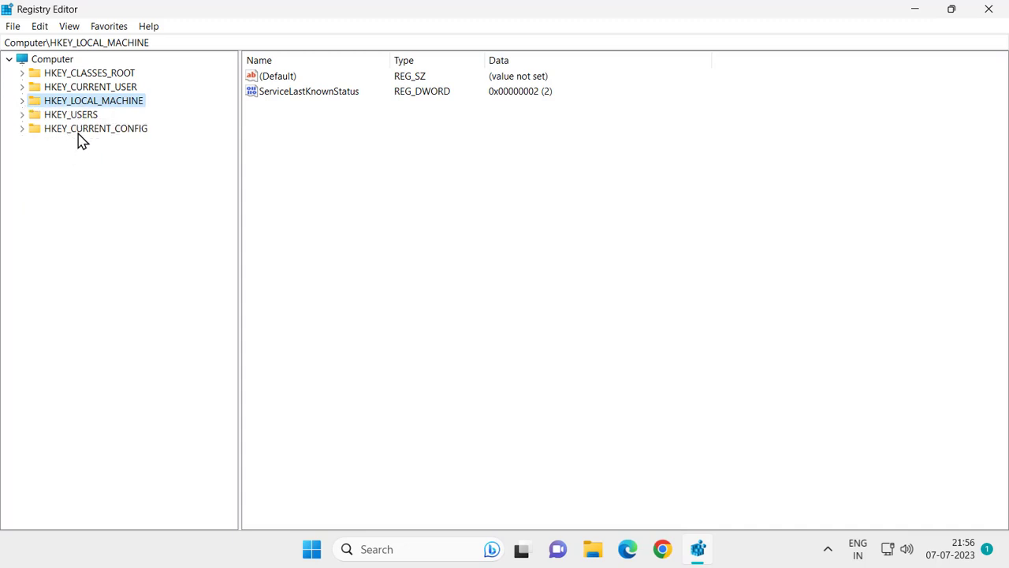
{"action": "left_click", "coordinate": [22, 101]}
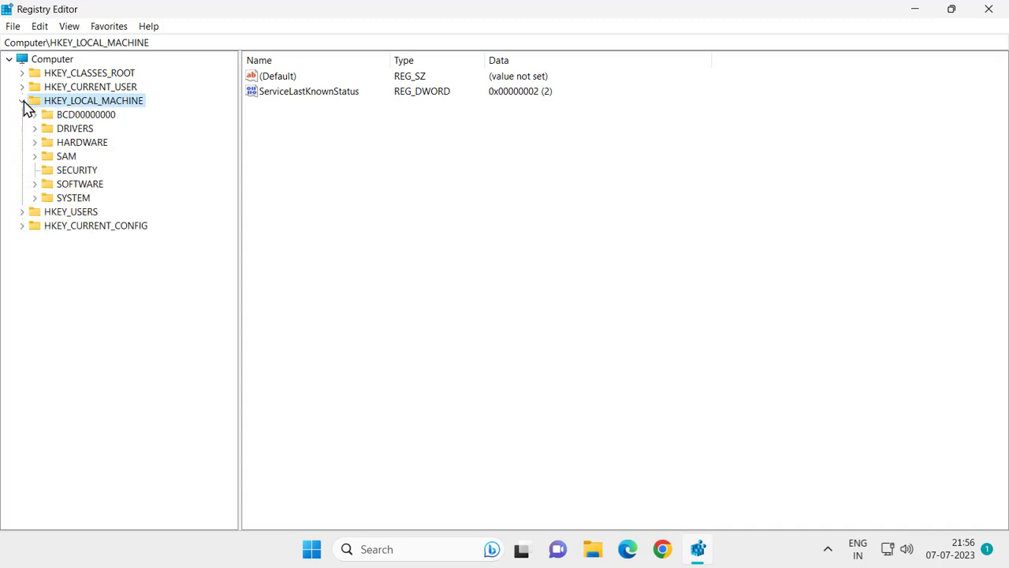
{"action": "left_click", "coordinate": [58, 185]}
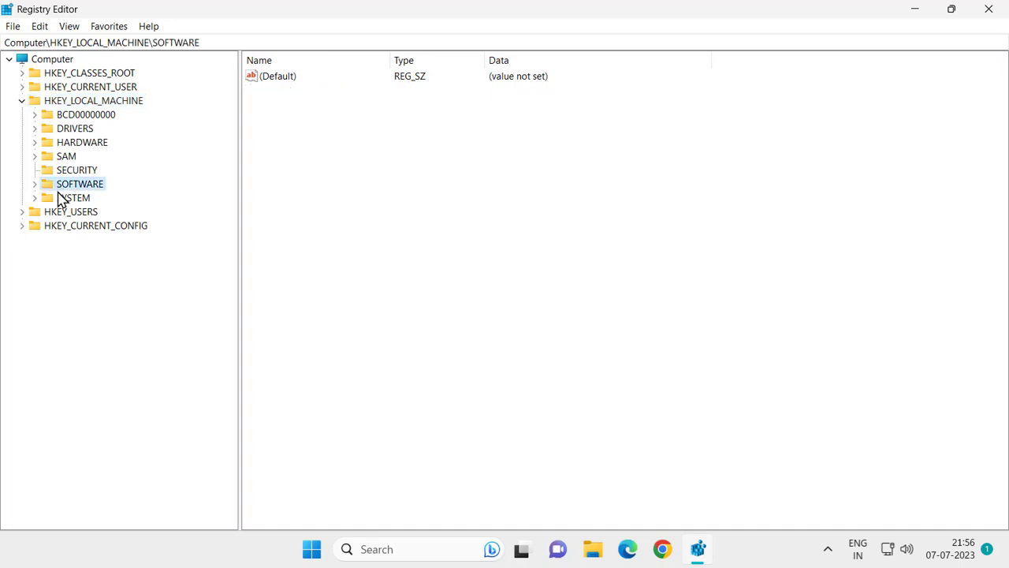
{"action": "left_click", "coordinate": [48, 198]}
{"action": "left_click", "coordinate": [36, 198]}
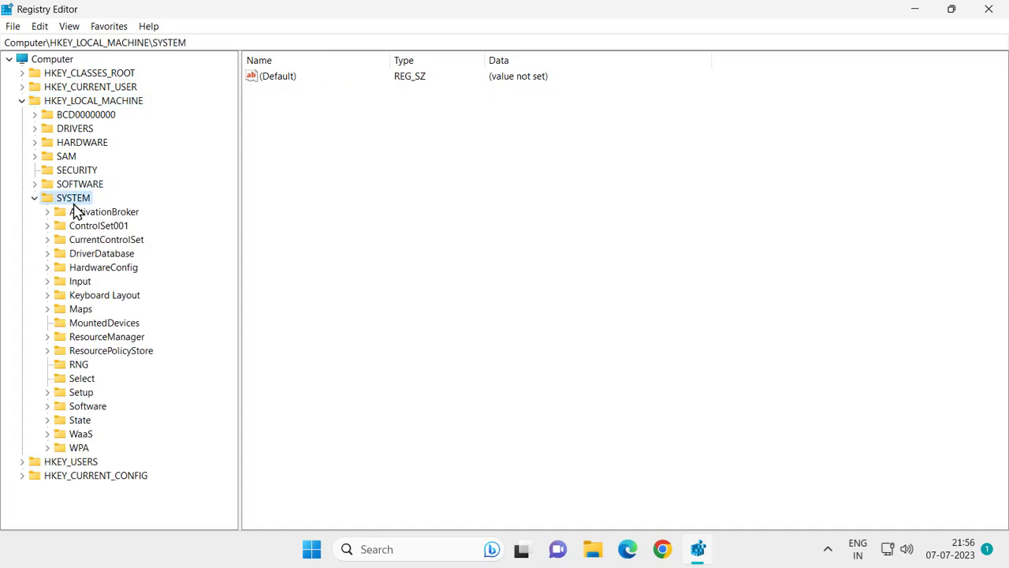
{"action": "left_click", "coordinate": [91, 241]}
{"action": "left_click", "coordinate": [47, 240]}
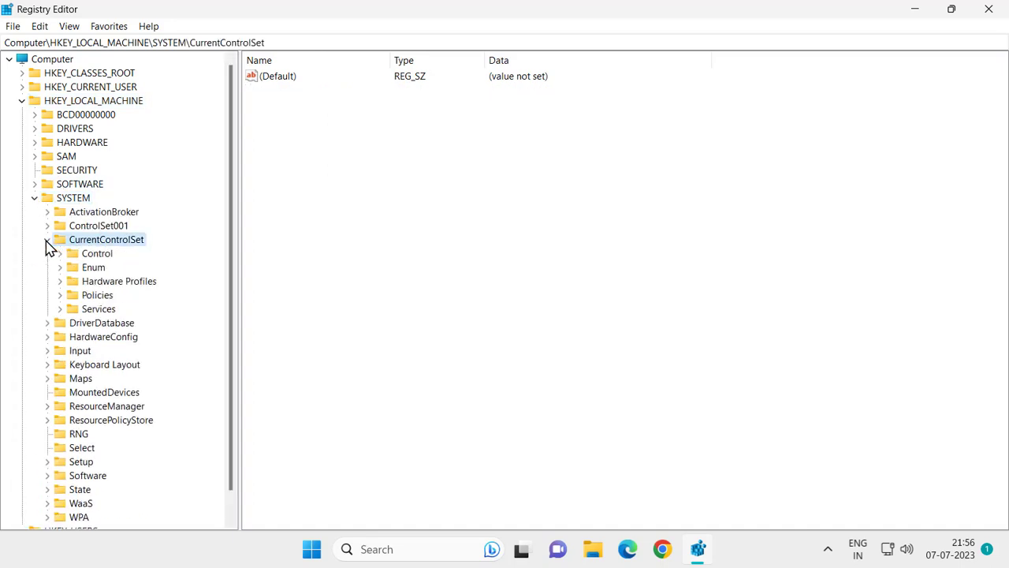
{"action": "left_click", "coordinate": [87, 309]}
{"action": "left_click", "coordinate": [60, 309]}
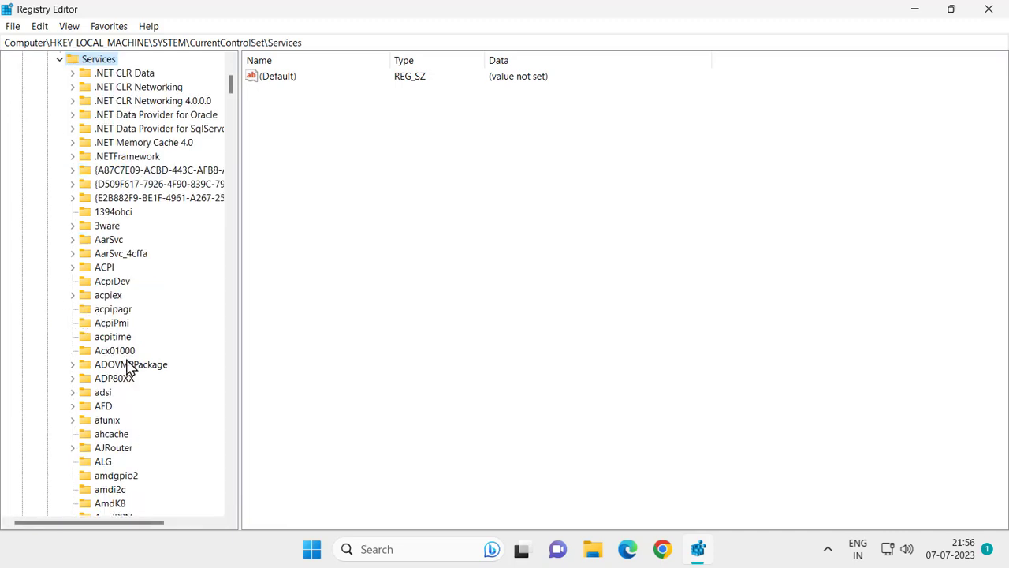
Open the USBSTOR key under Services and select its full registry path
{"action": "scroll", "coordinate": [130, 368], "scroll_direction": "down", "scroll_amount": 2}
{"action": "scroll", "coordinate": [129, 368], "scroll_direction": "down", "scroll_amount": 4}
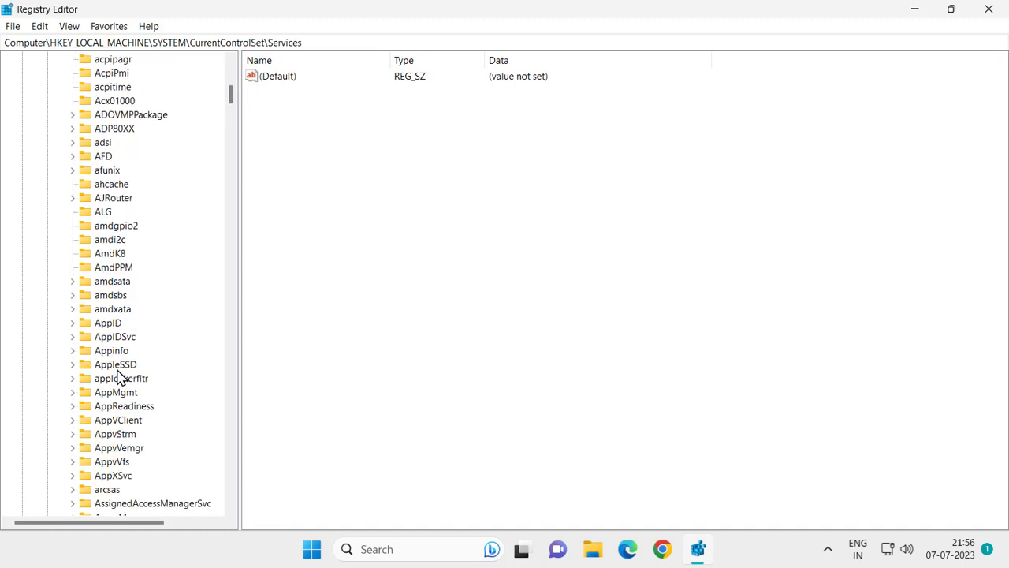
{"action": "scroll", "coordinate": [120, 291], "scroll_direction": "down", "scroll_amount": 3}
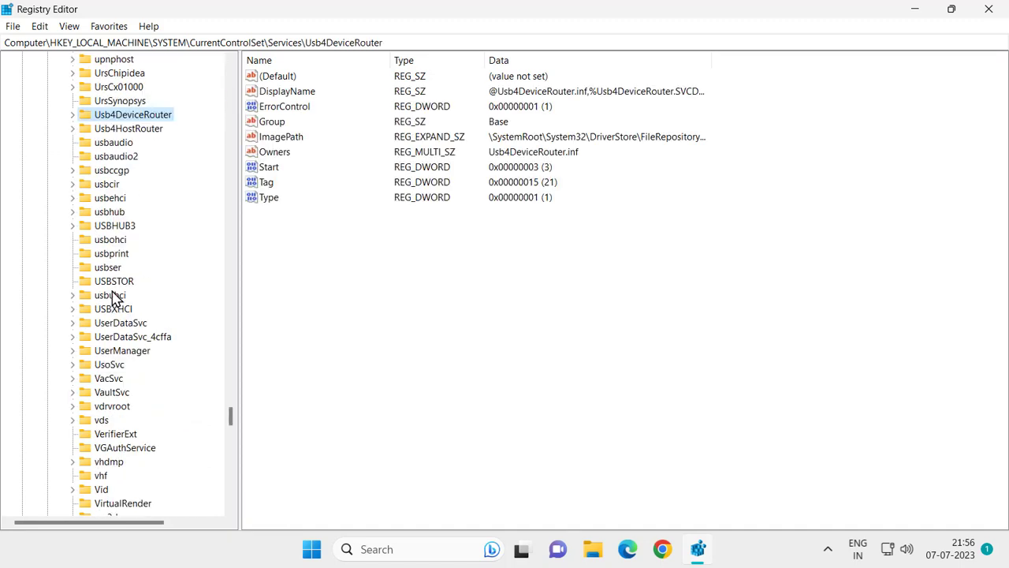
{"action": "left_click", "coordinate": [115, 284]}
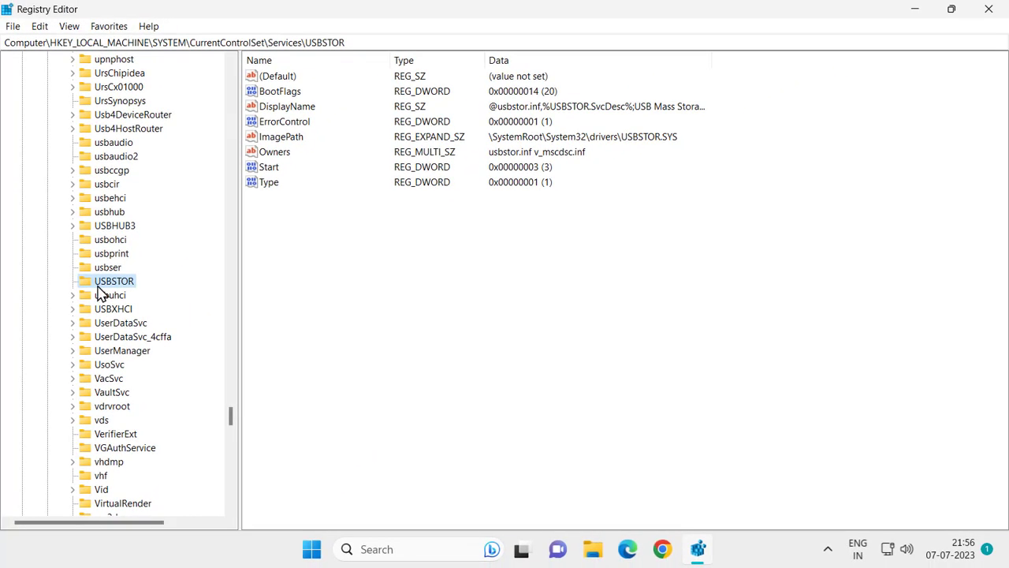
{"action": "left_click", "coordinate": [365, 43]}
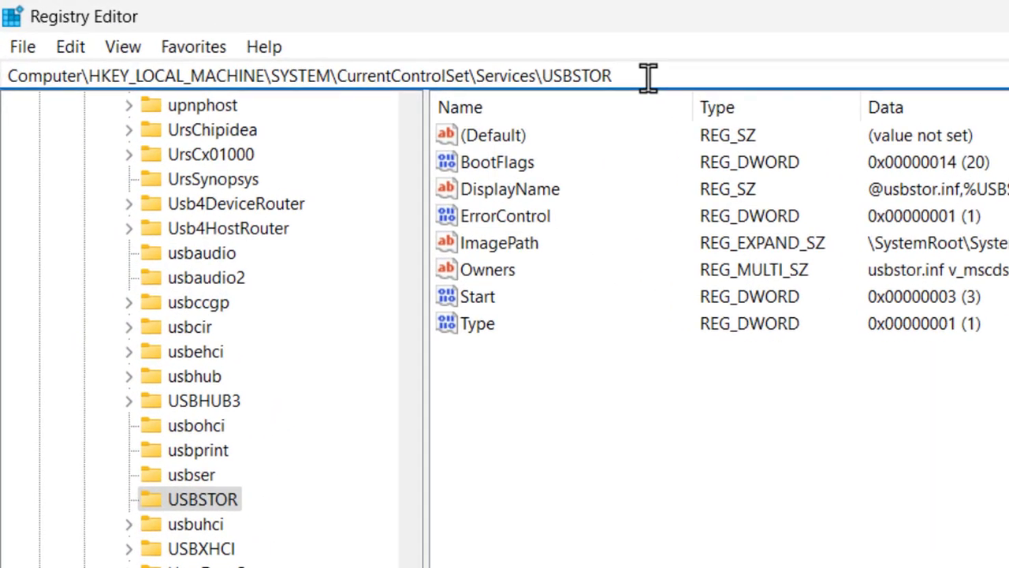
{"action": "left_click_drag", "start_coordinate": [625, 75], "coordinate": [33, 90]}
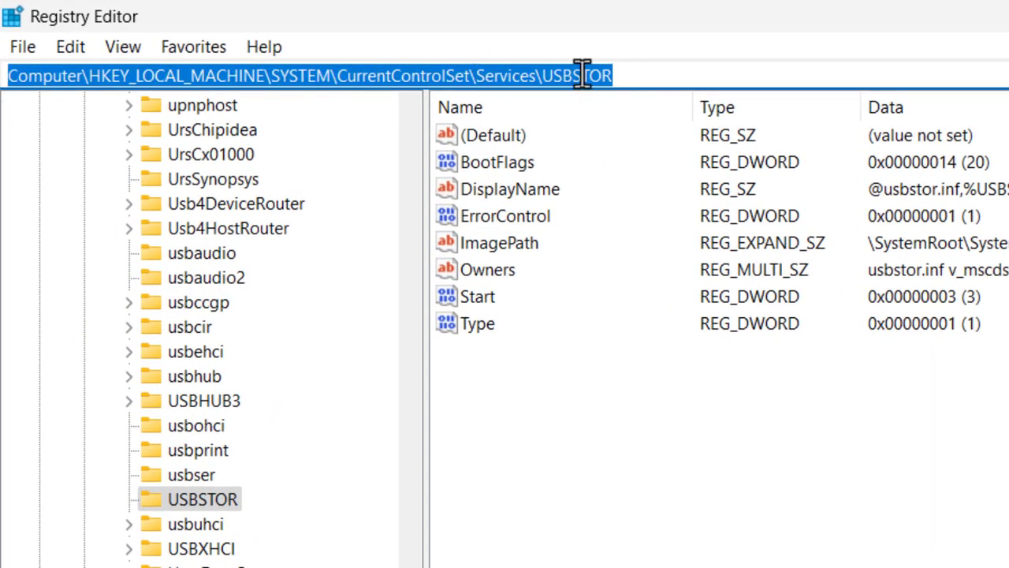
Set the value data of the USBSTOR key's Start DWORD to 3 in hexadecimal and save it
{"action": "left_click", "coordinate": [633, 74]}
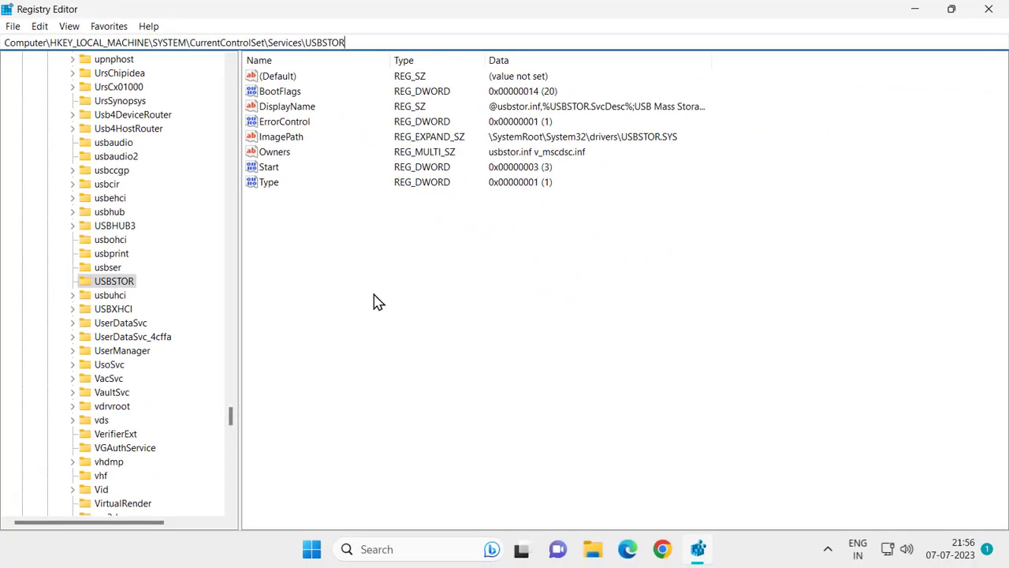
{"action": "left_click", "coordinate": [269, 169]}
{"action": "double_click", "coordinate": [270, 168]}
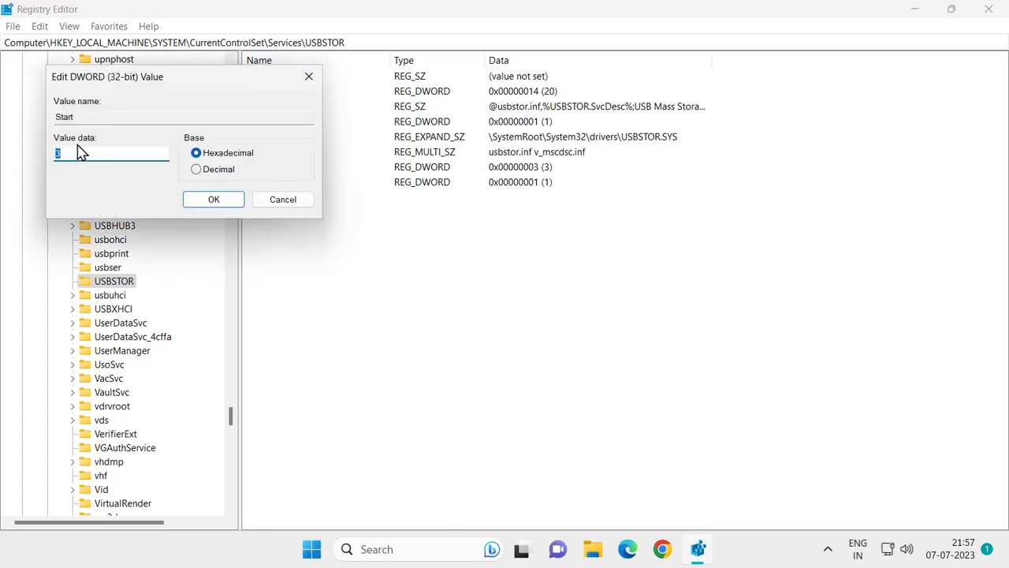
{"action": "left_click", "coordinate": [61, 155]}
{"action": "left_click_drag", "start_coordinate": [71, 152], "coordinate": [29, 149]}
{"action": "left_click_drag", "start_coordinate": [48, 152], "coordinate": [103, 157]}
{"action": "type", "text": "3"}
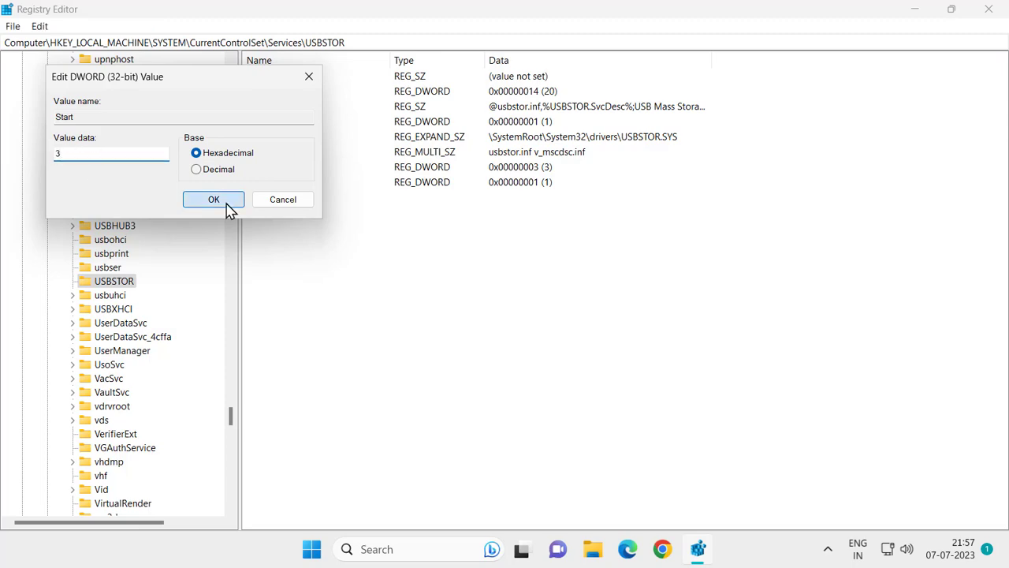
{"action": "left_click", "coordinate": [224, 203]}
Collapse the Services, CurrentControlSet, SYSTEM and HKEY_LOCAL_MACHINE keys and close Registry Editor
{"action": "scroll", "coordinate": [149, 312], "scroll_direction": "up", "scroll_amount": 15}
{"action": "left_click_drag", "start_coordinate": [236, 387], "coordinate": [232, 77]}
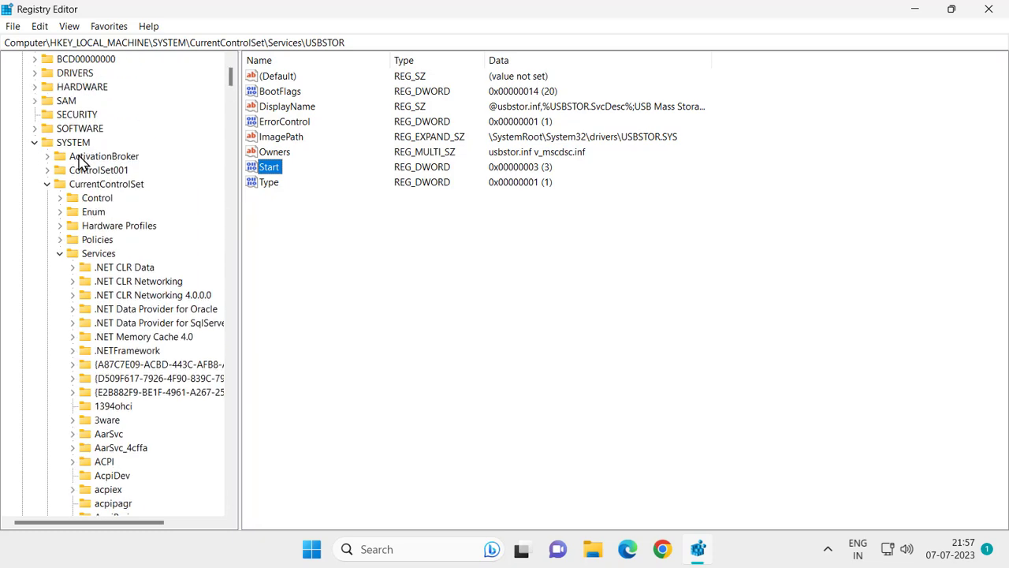
{"action": "left_click", "coordinate": [60, 253]}
{"action": "left_click", "coordinate": [47, 211]}
{"action": "left_click", "coordinate": [35, 199]}
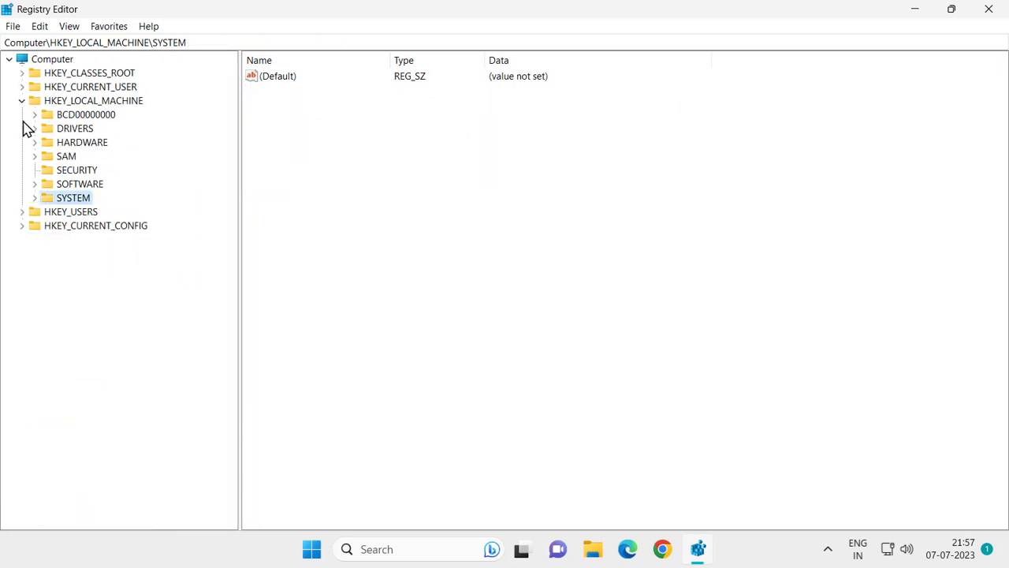
{"action": "left_click", "coordinate": [23, 101]}
{"action": "left_click", "coordinate": [989, 8]}
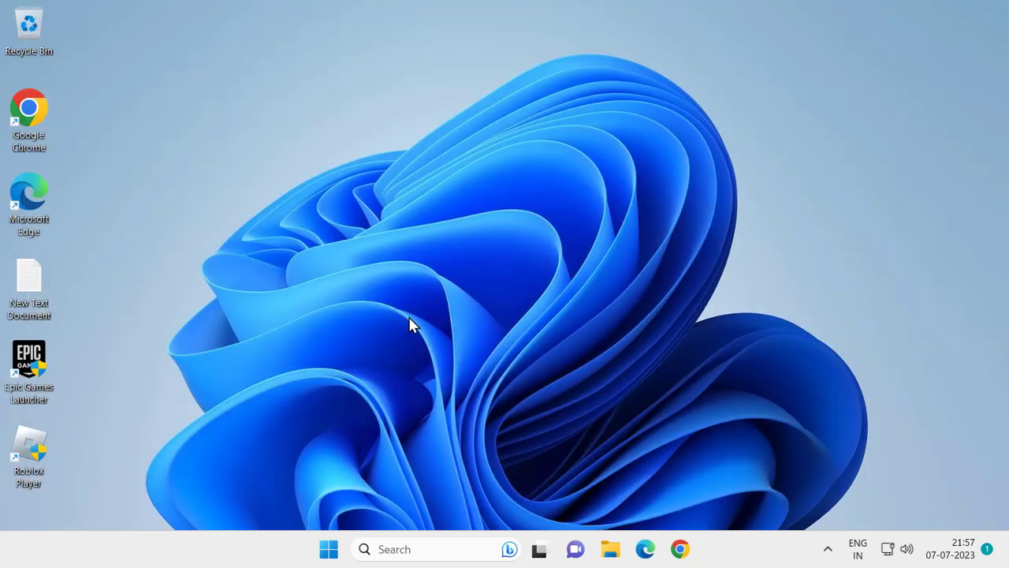